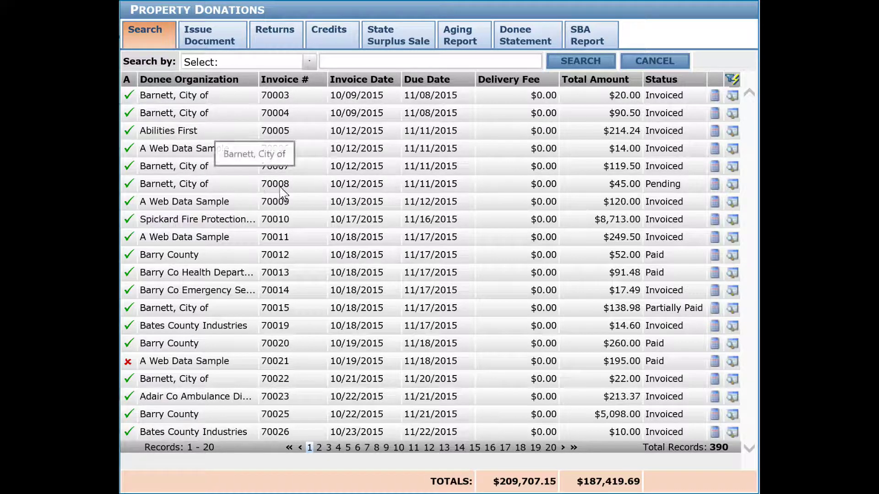
- Check the available search criteria, and sort the donation list by invoice date in descending and ascending order
left_click(309, 62)
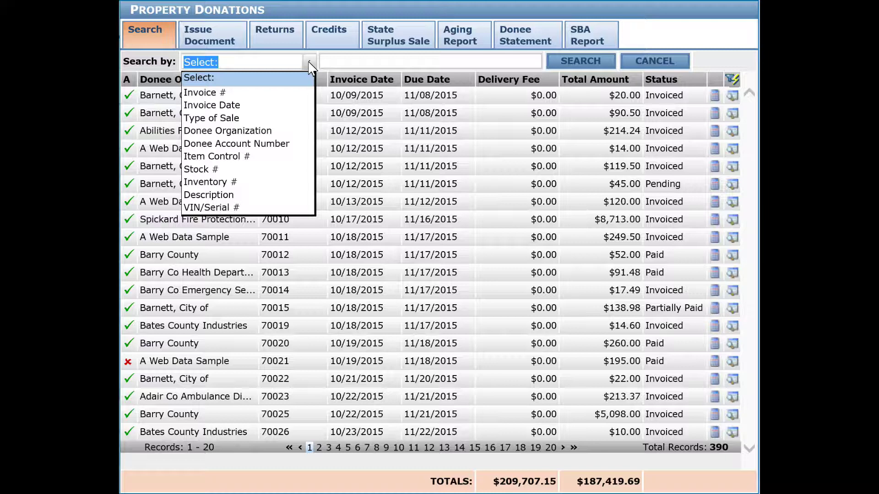
left_click(364, 70)
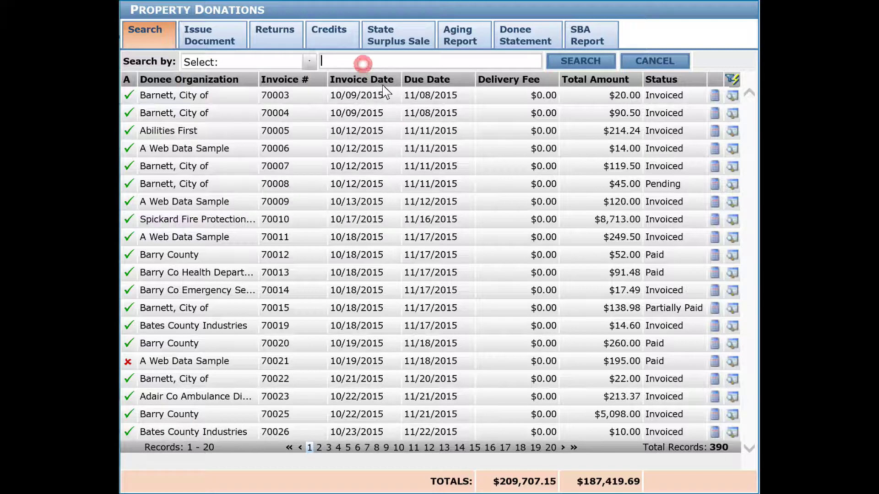
left_click(359, 79)
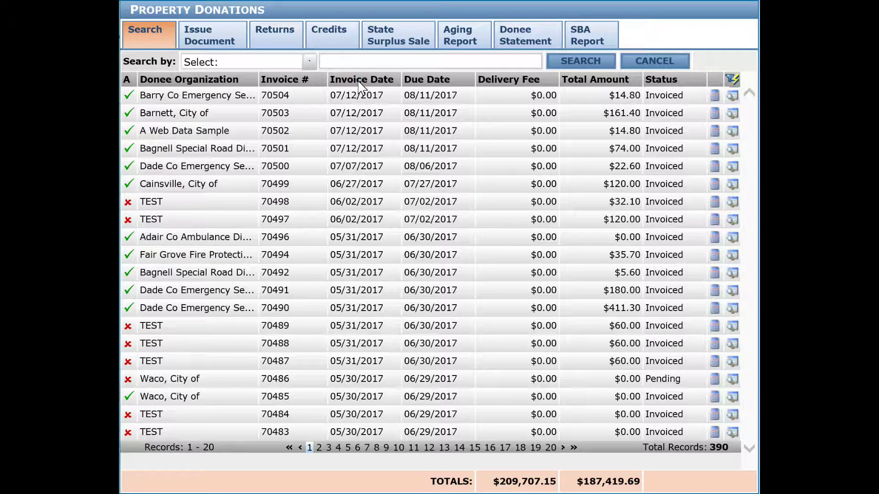
left_click(358, 81)
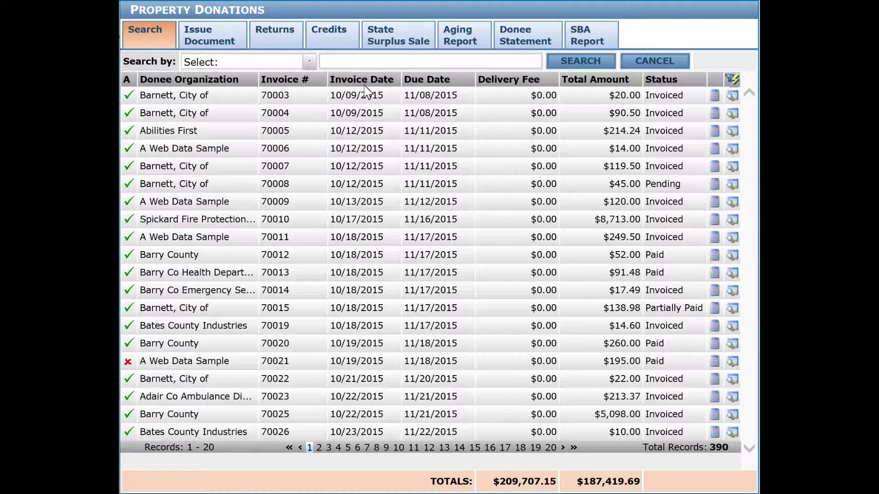
- Filter the donation list by donee organization "a w" and open the invoice dated 10/12/2015
left_click(731, 84)
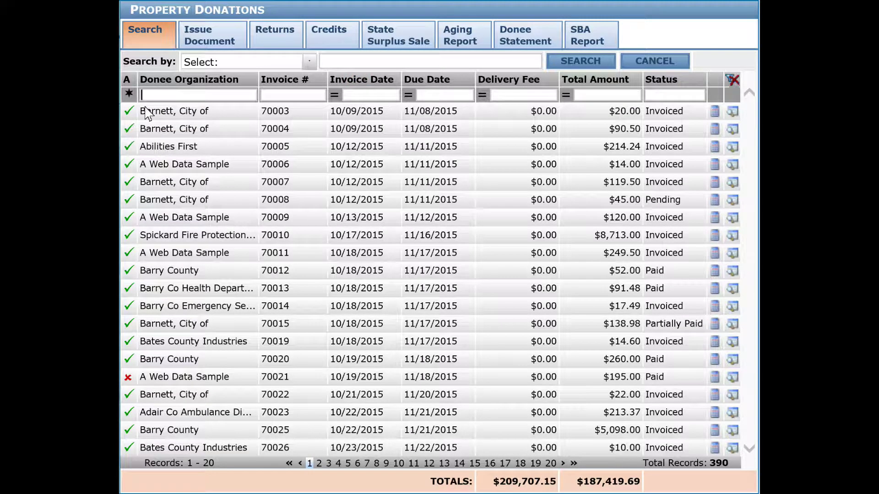
left_click(164, 95)
type("a w")
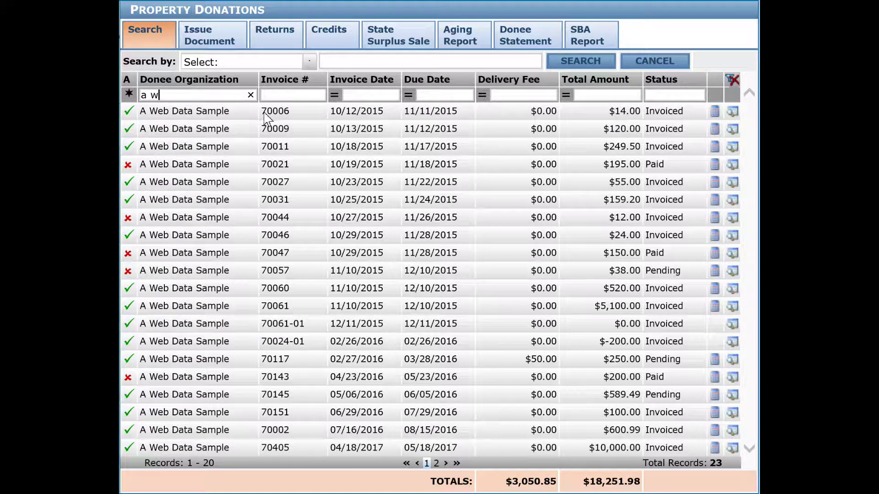
double_click(350, 119)
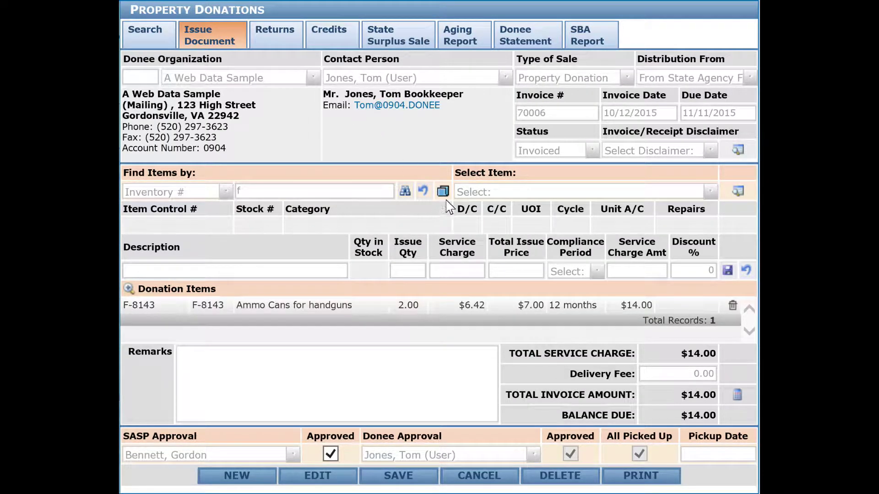
- View the printable version of the open invoice without sending it to the printer, and close it
left_click(645, 480)
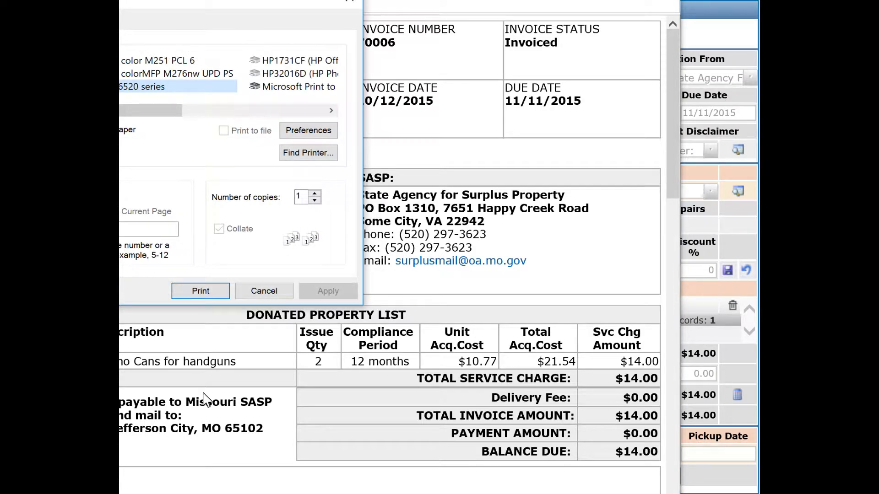
left_click(264, 291)
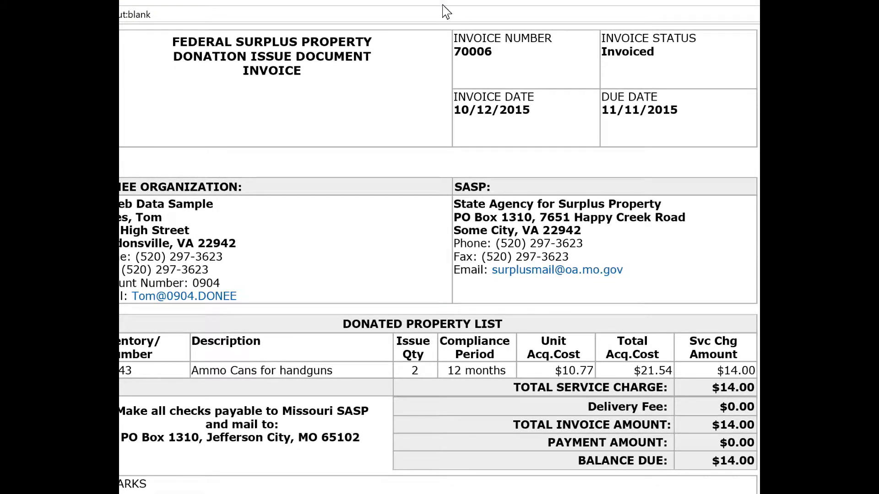
left_click(750, 3)
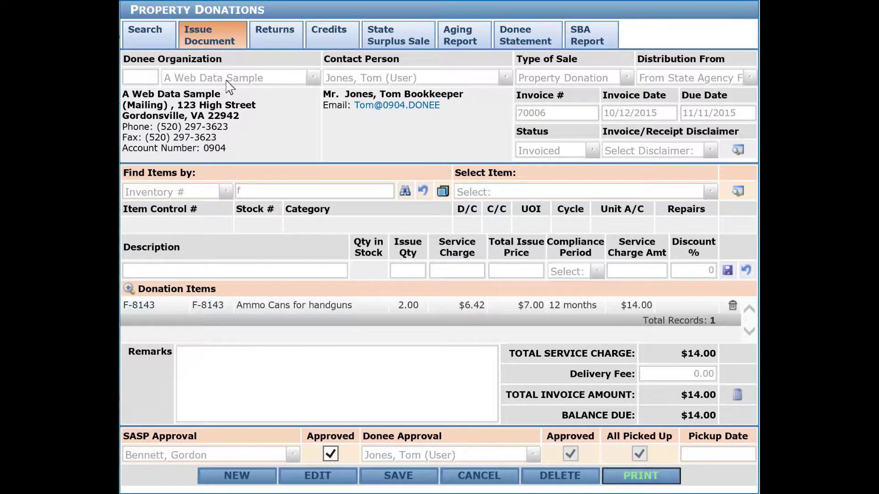
- Start a new issue document and look up the donee organization with "a w" to choose A Web Data Sample
left_click(237, 477)
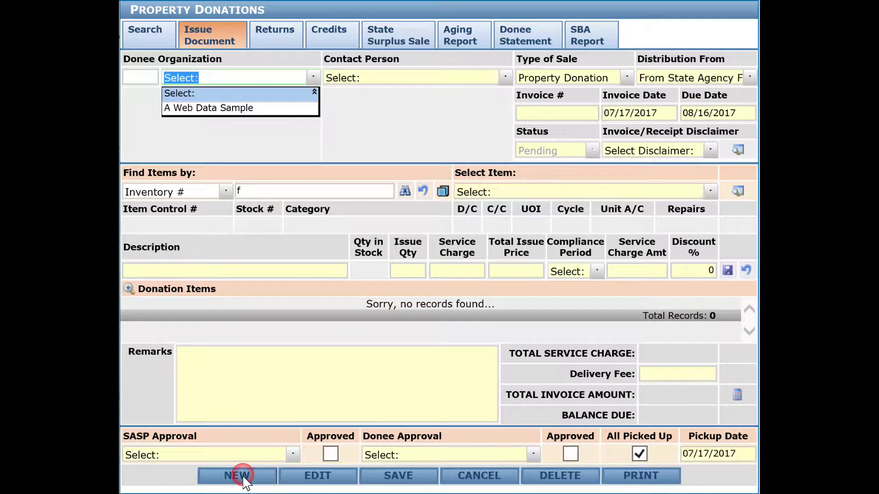
left_click(129, 78)
type("a w")
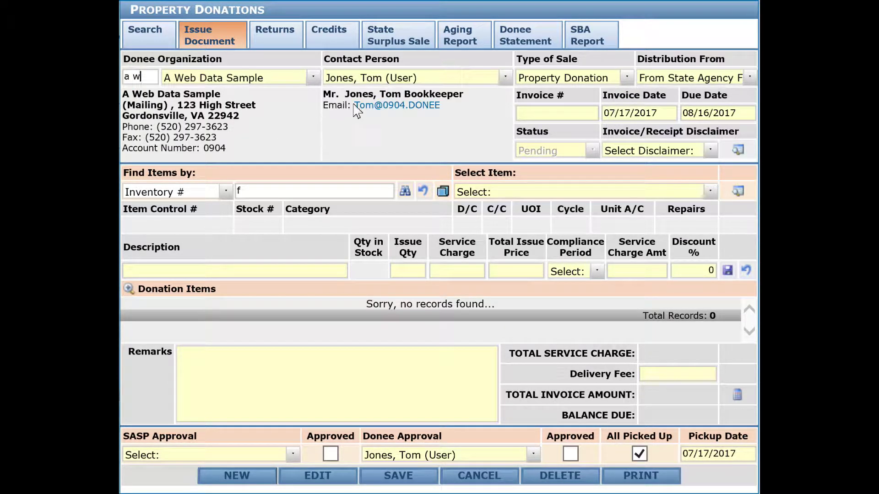
- Search all inventory numbers with the % wildcard and browse the list of selectable items
left_click(241, 190)
left_click(258, 183)
double_click(251, 191)
left_click(405, 192)
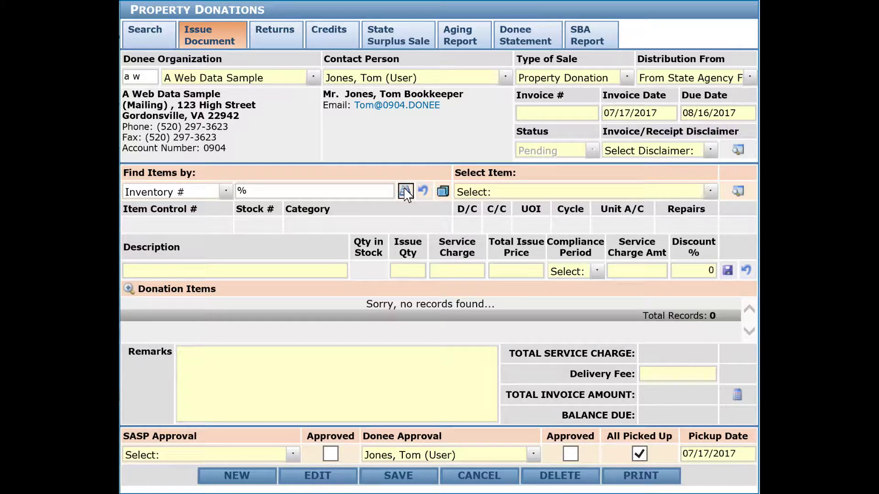
left_click(482, 190)
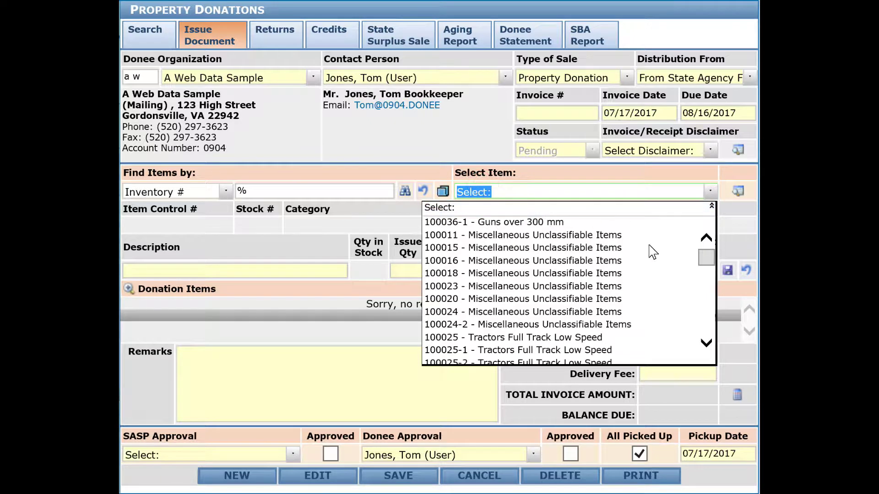
left_click_drag(707, 256, 710, 289)
left_click(717, 289)
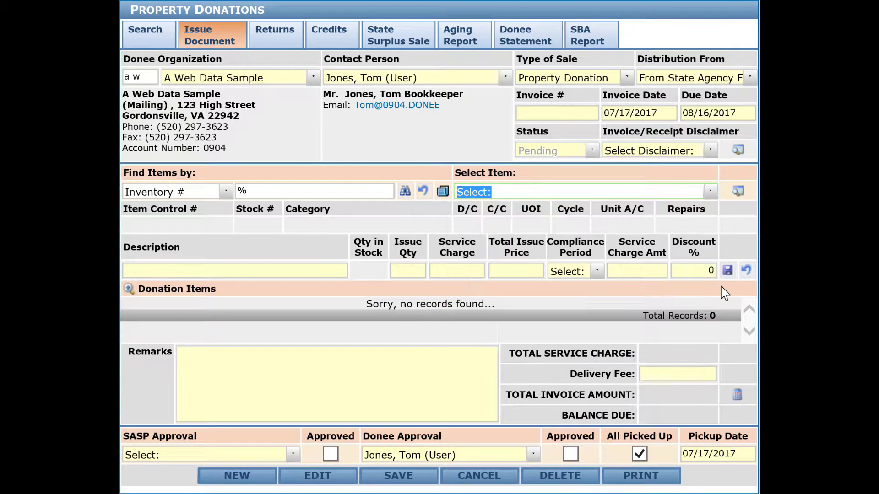
- Find the item with inventory number 100236 for the new issue document
left_click(246, 190)
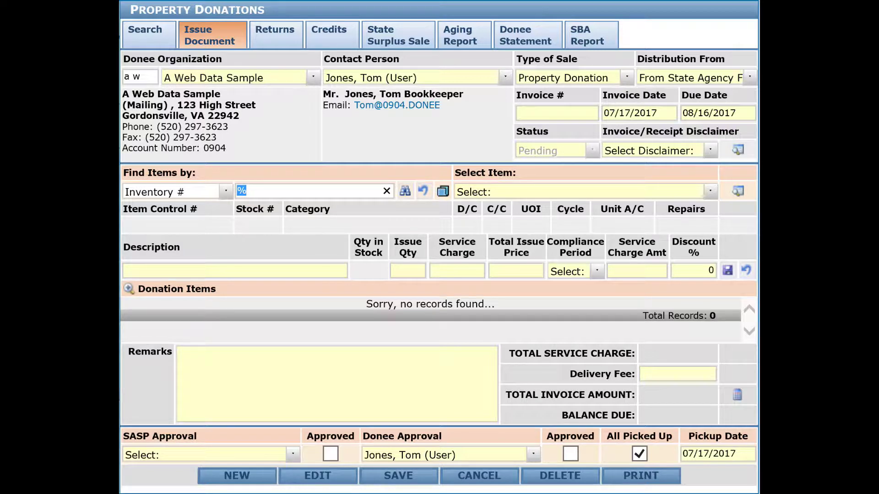
key("BackSpace")
left_click(236, 190)
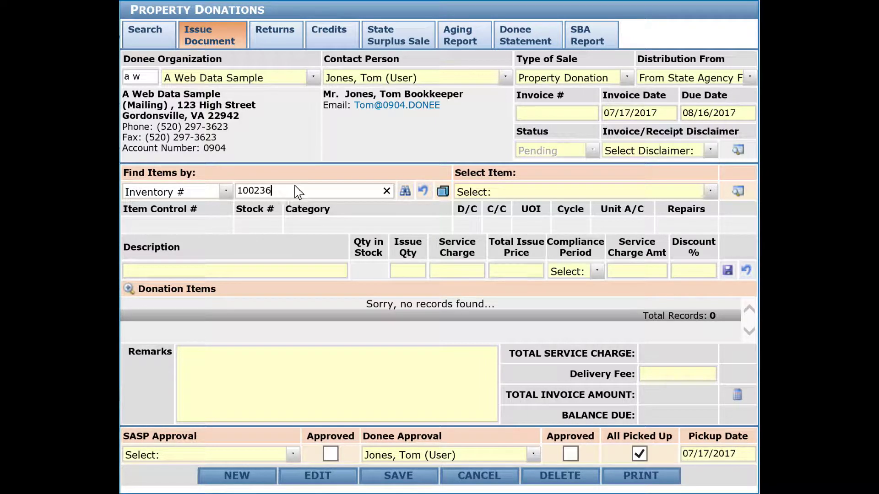
left_click(403, 194)
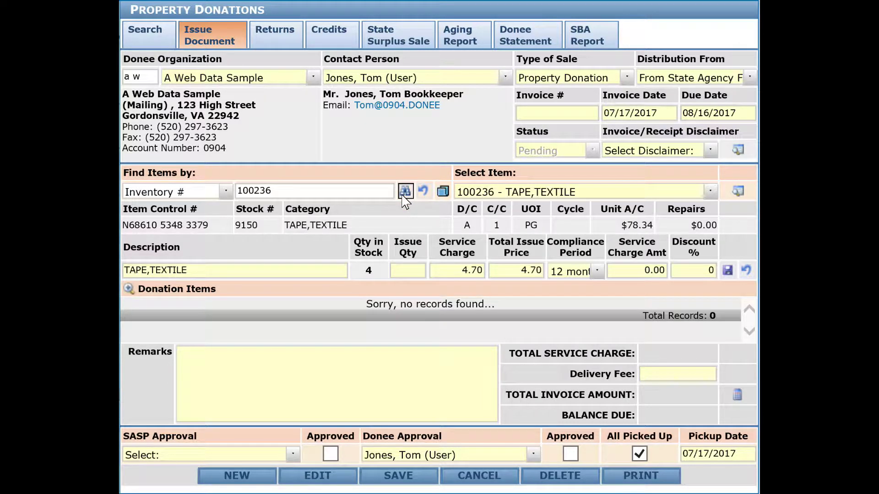
- Set the issue quantity of TAPE,TEXTILE to 2 and save it to the donation items
left_click(397, 272)
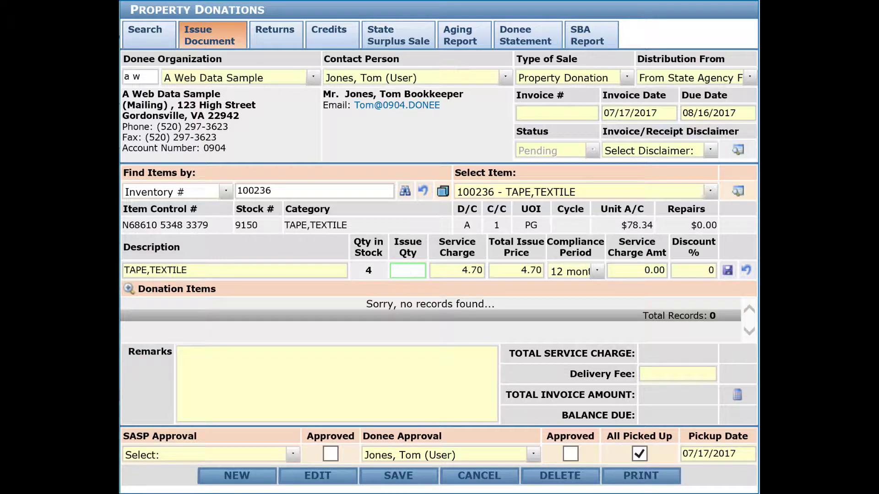
type("1")
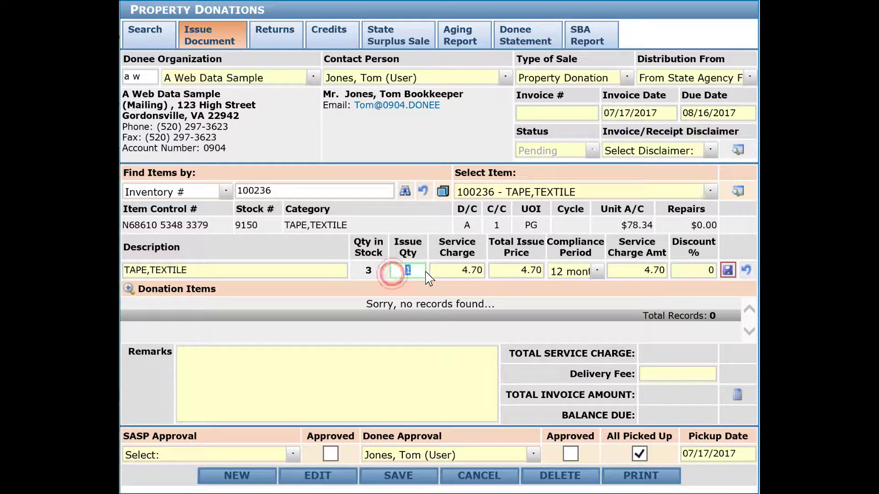
left_click_drag(399, 271, 430, 270)
type("2")
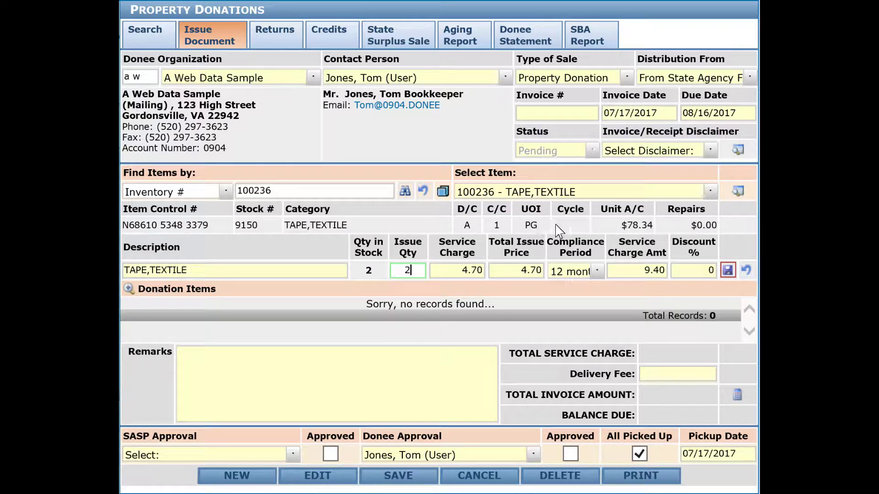
left_click(727, 273)
right_click(730, 274)
left_click(728, 272)
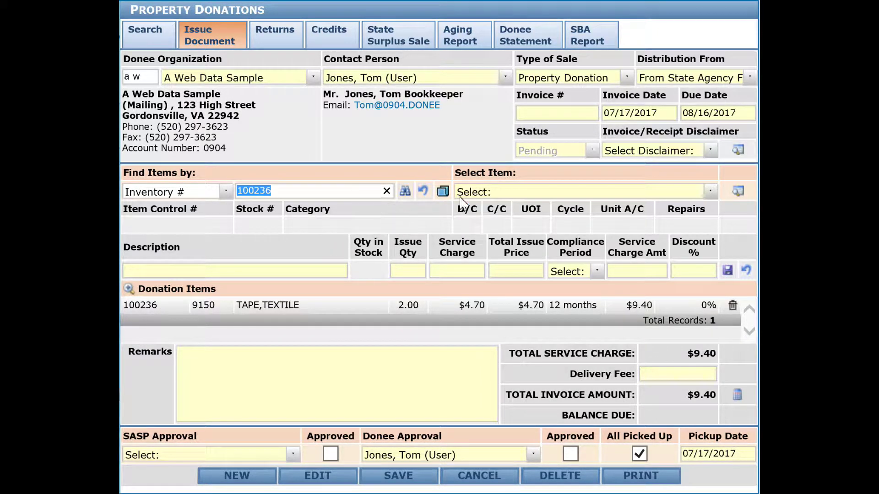
- Find the item with inventory number F-4710 as the second donation item
left_click(387, 191)
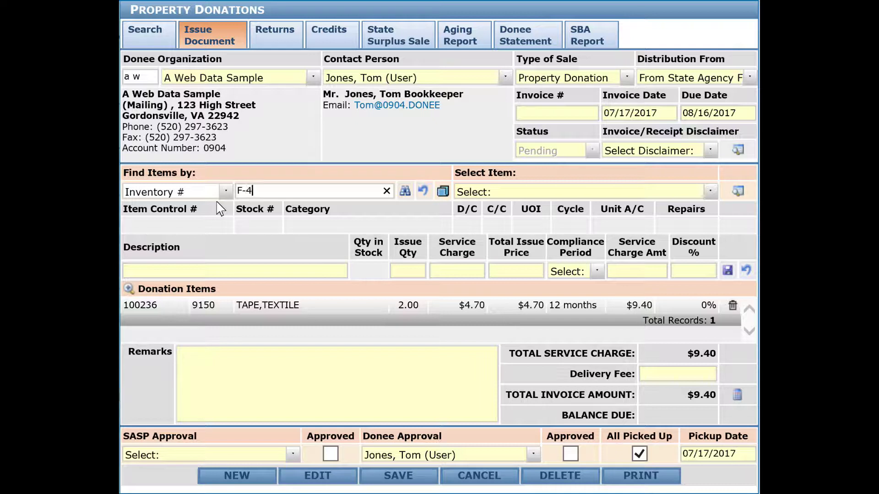
key("Return")
left_click(406, 192)
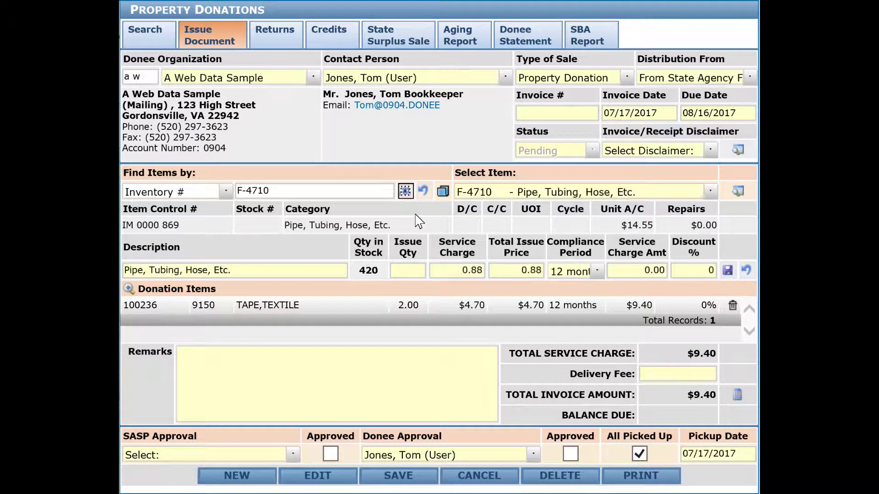
- Set the issue quantity of Pipe, Tubing, Hose, Etc. to 20 and save it to the donation items
left_click(400, 271)
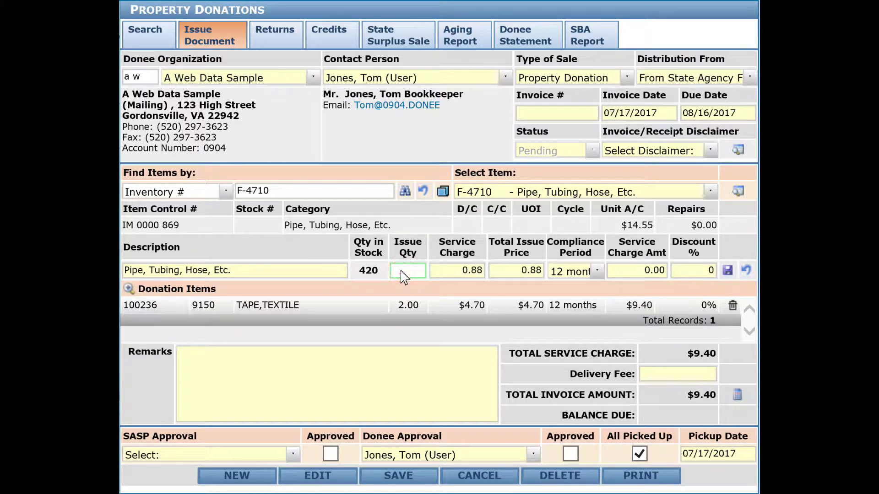
type("20")
key("Tab")
key("Tab")
key("Tab")
key("Tab")
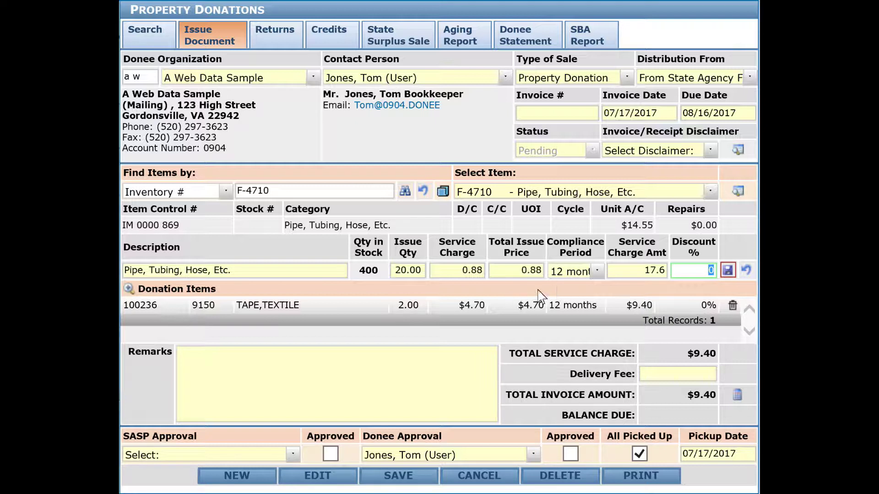
left_click(725, 272)
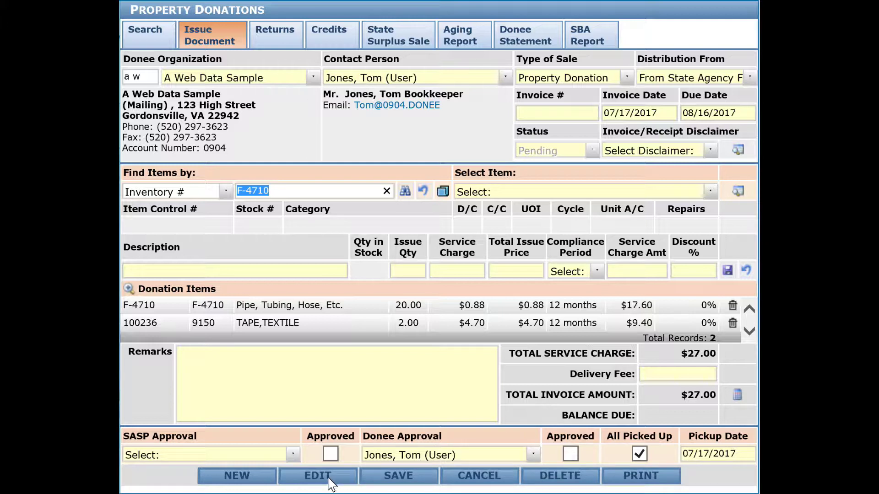
- Select the SASP approver and mark both the SASP approval and the donee approval as approved
left_click(293, 454)
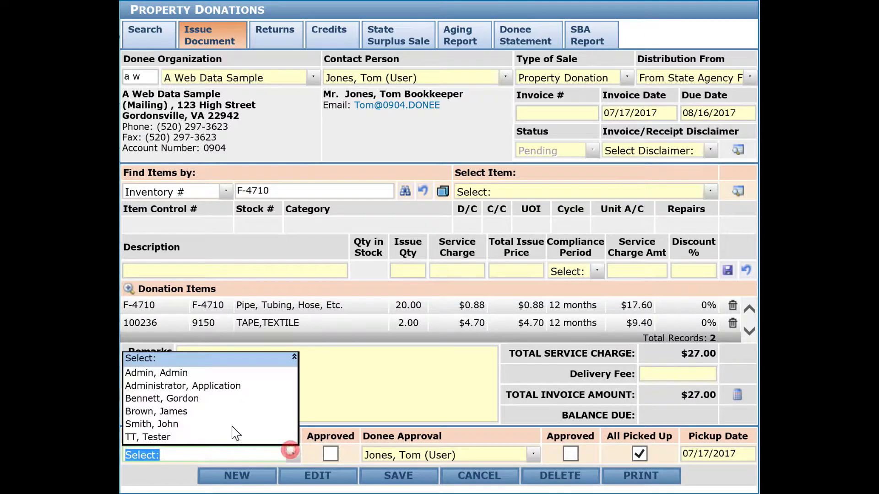
left_click(164, 398)
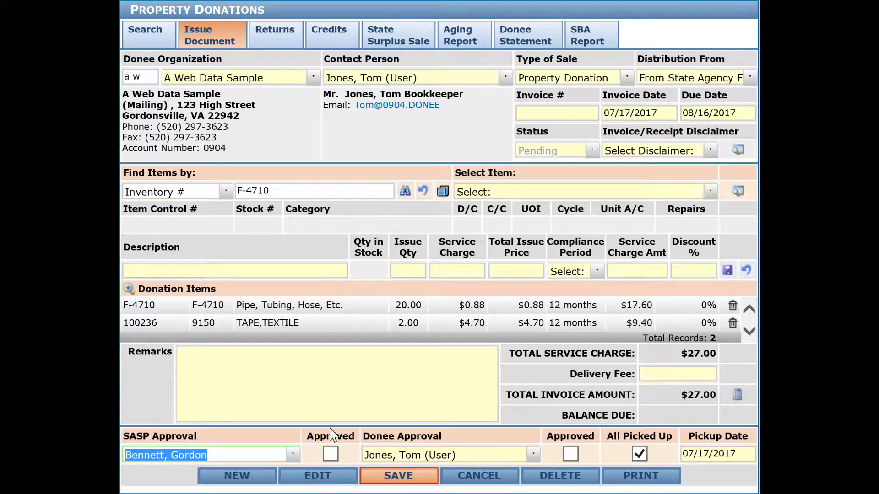
left_click(329, 455)
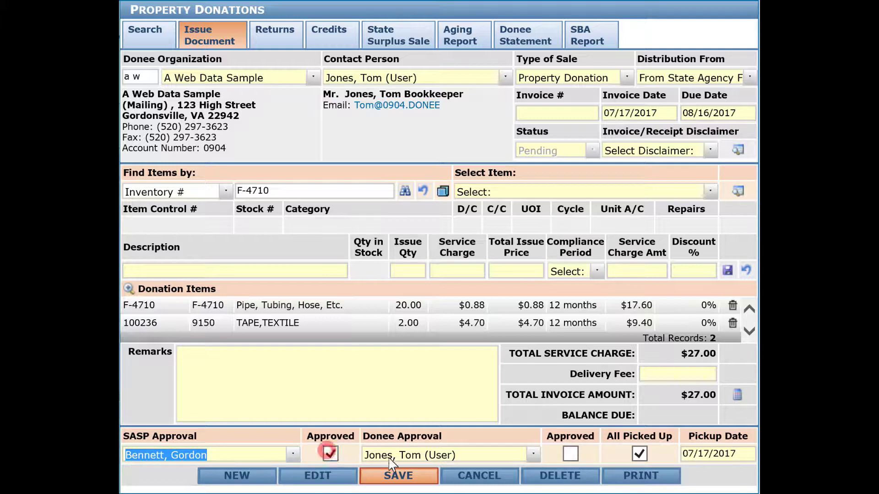
left_click(572, 455)
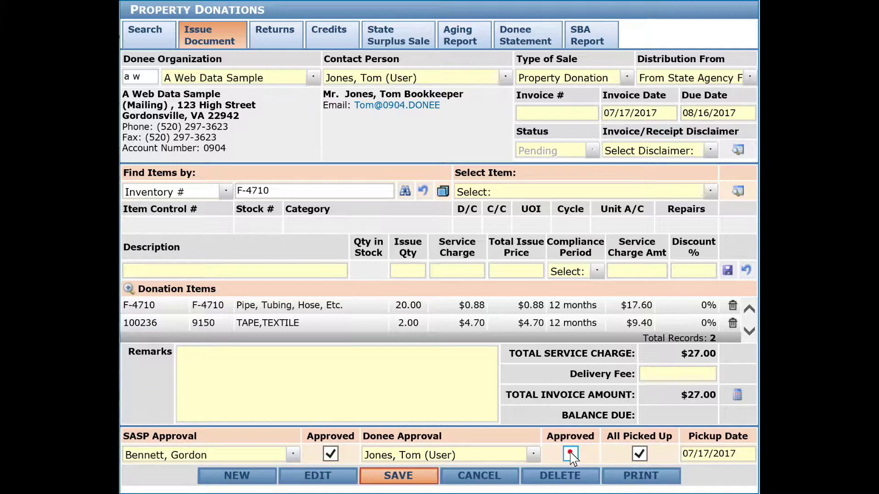
left_click(571, 454)
- Save the issue document with All Picked Up checked and agree to proceed with the order as picked up
left_click(639, 454)
left_click(640, 455)
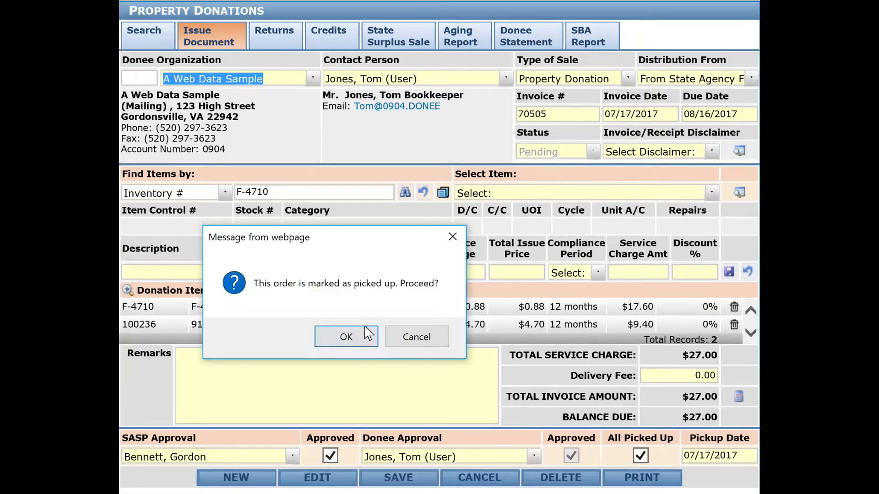
left_click(347, 335)
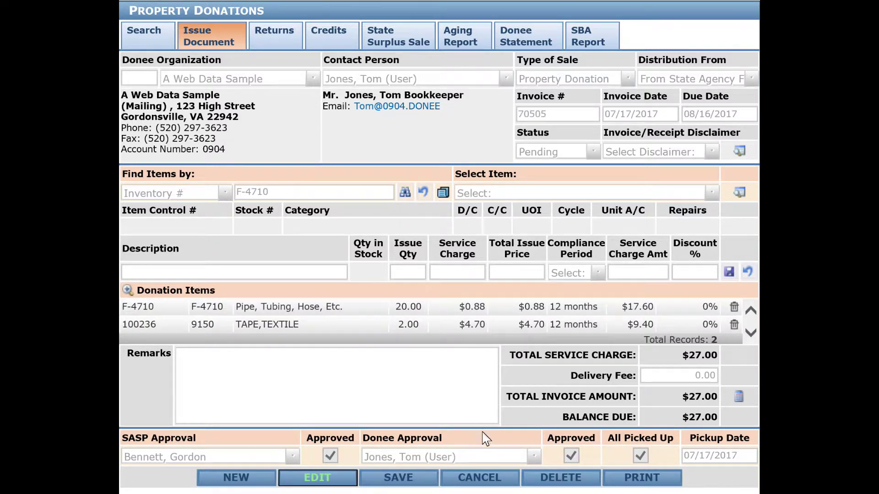
- View the printable invoice of the new issue document without sending it to the printer
left_click(645, 479)
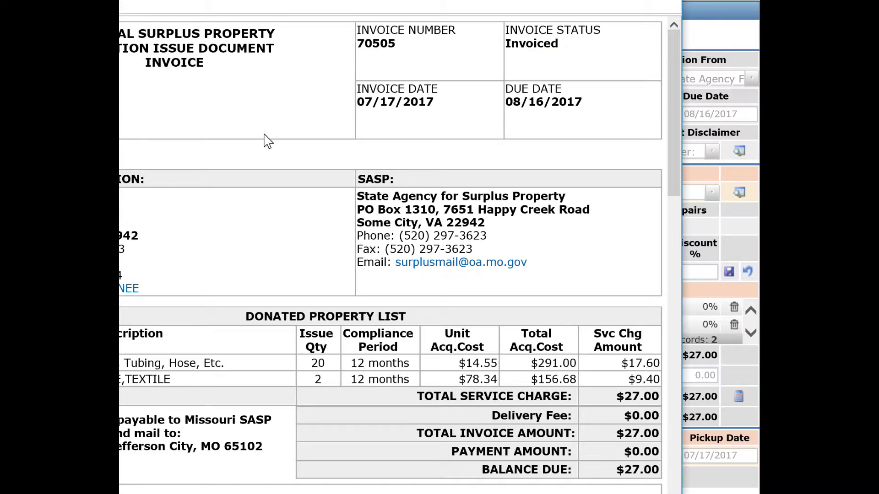
left_click(261, 292)
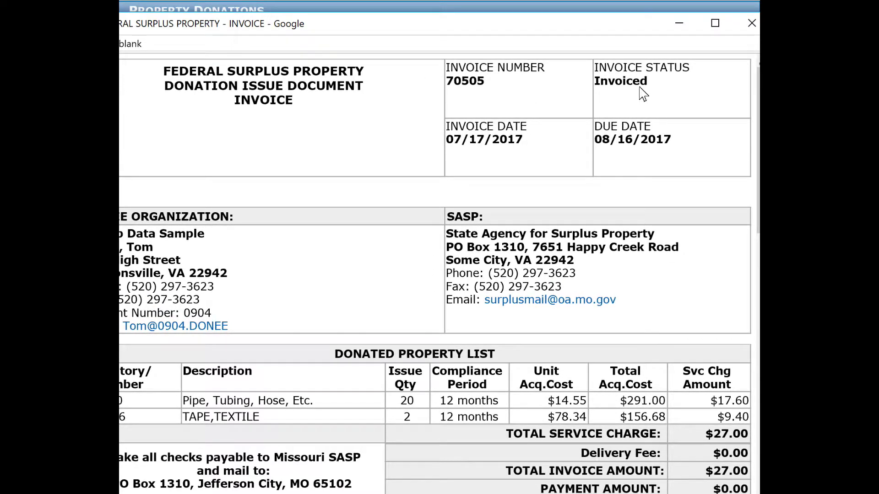
- Close the invoice preview, rerun the invoice number search and open the A Web Data Sample issue document from the results
left_click(752, 25)
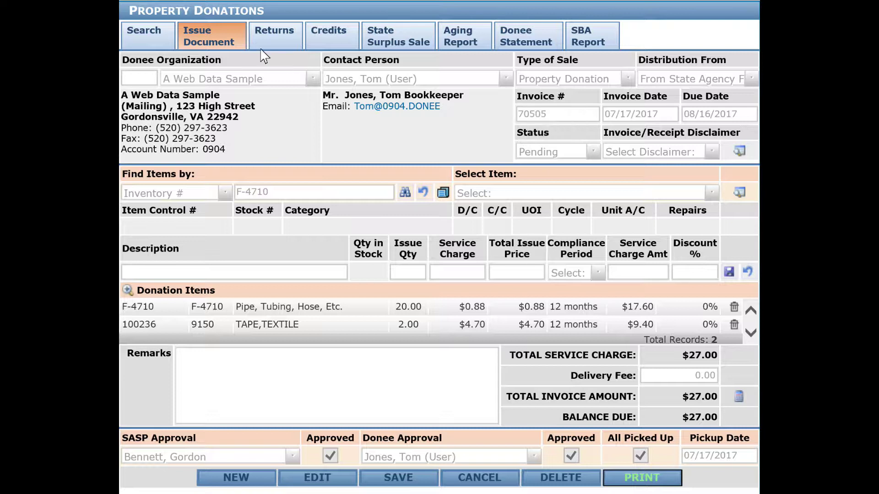
left_click(159, 40)
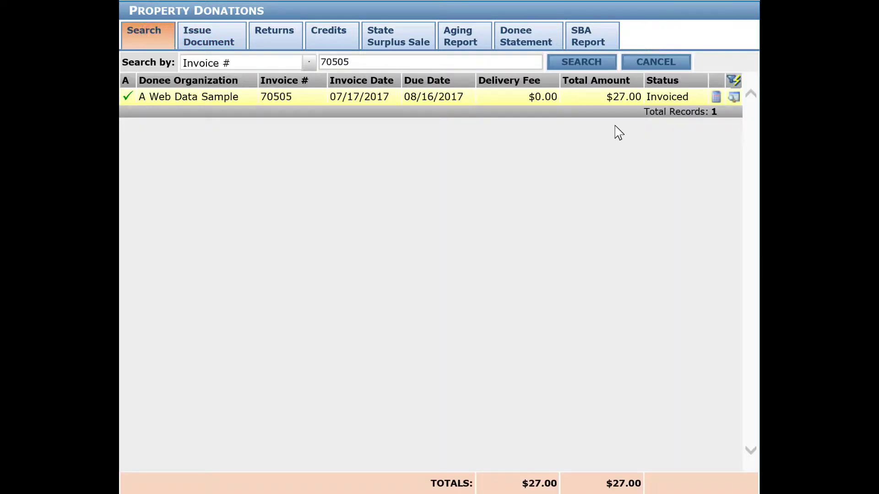
left_click(582, 63)
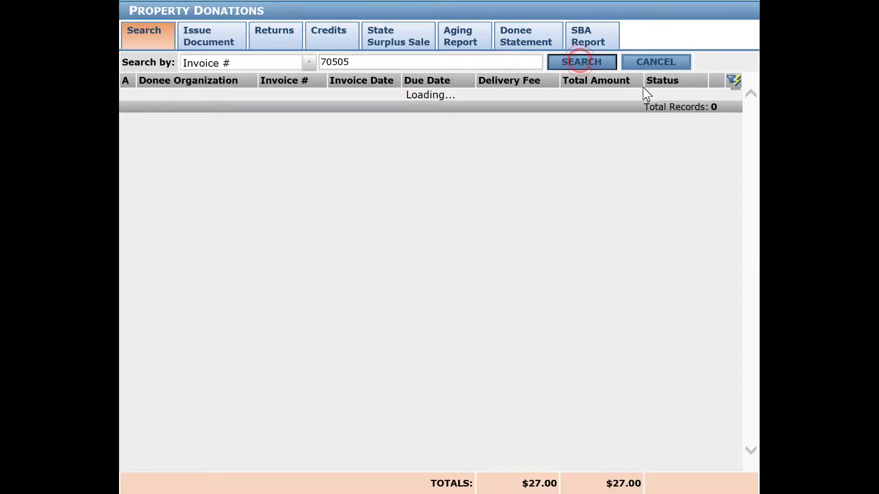
left_click(622, 98)
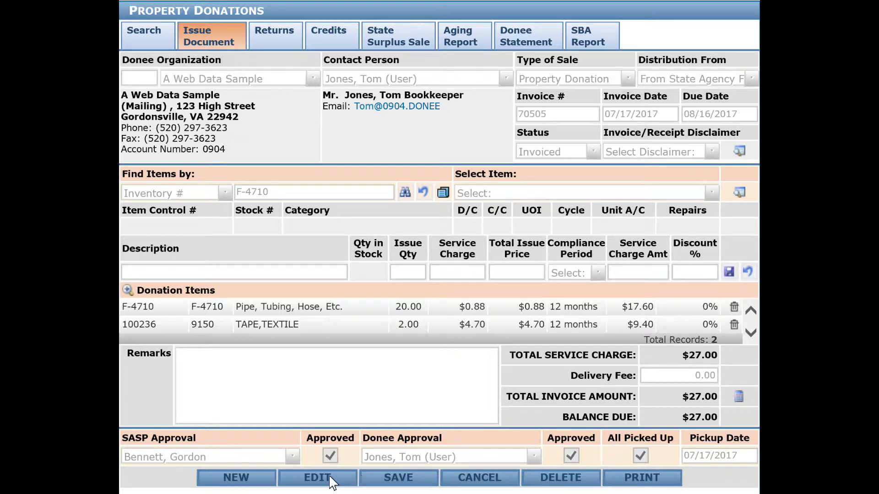
- View the payments while editing the issue document, and save the document again as picked up
left_click(318, 476)
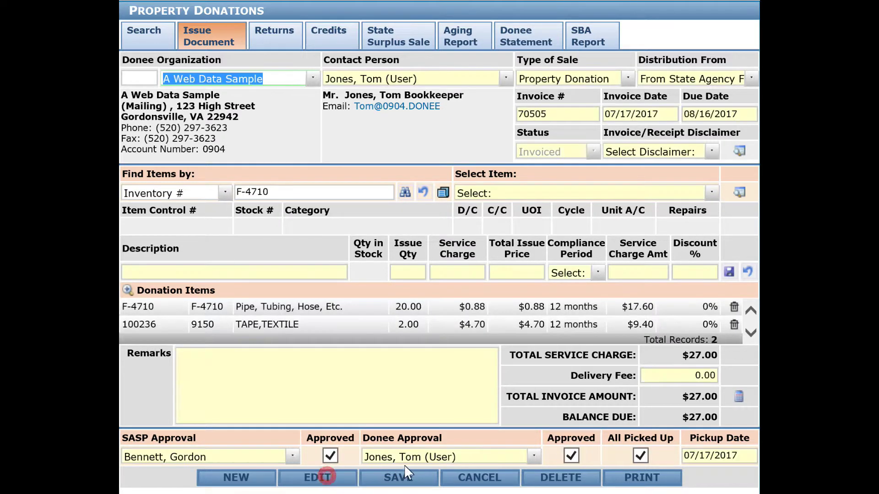
left_click(738, 397)
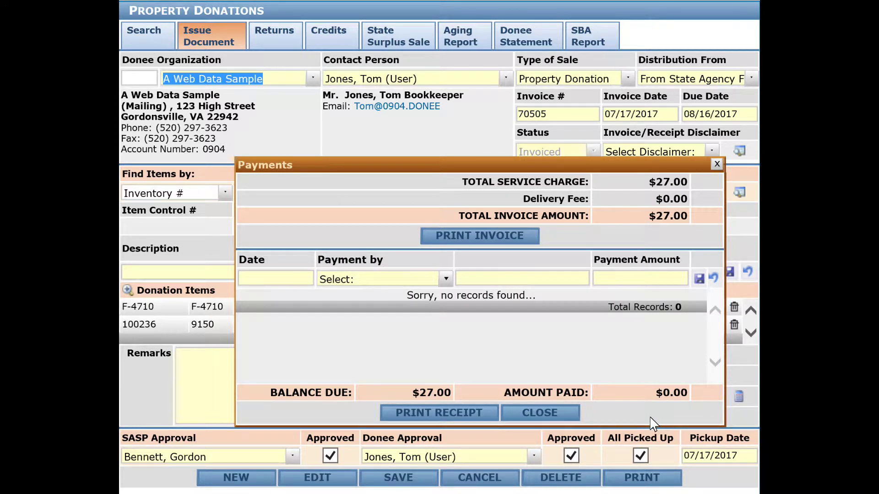
left_click(534, 413)
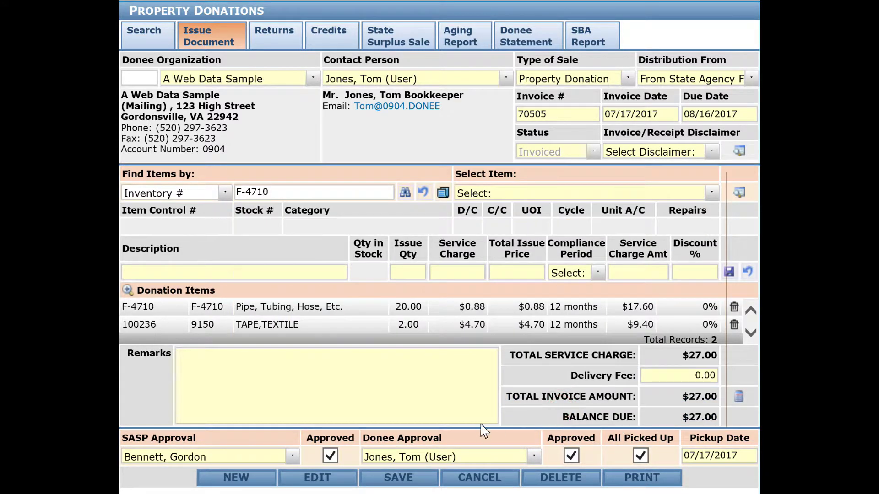
left_click(407, 480)
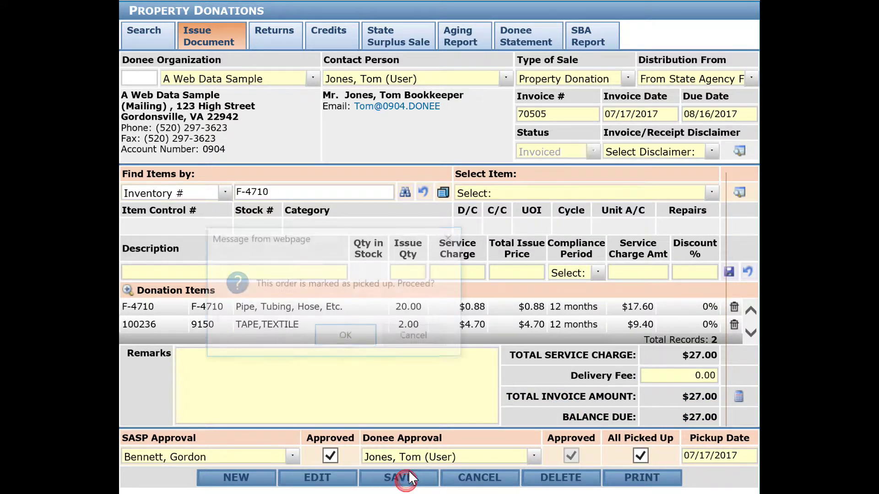
left_click(371, 337)
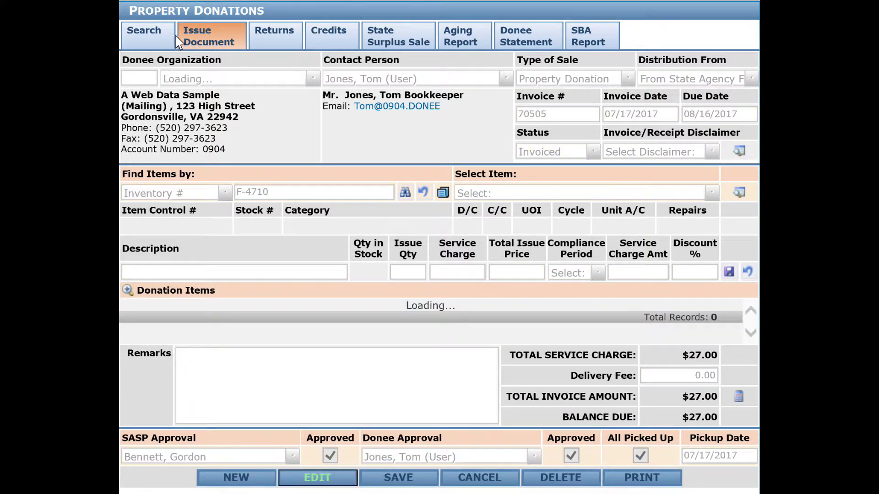
- Rerun the invoice number search and open the payments of the A Web Data Sample invoice from the results
left_click(160, 44)
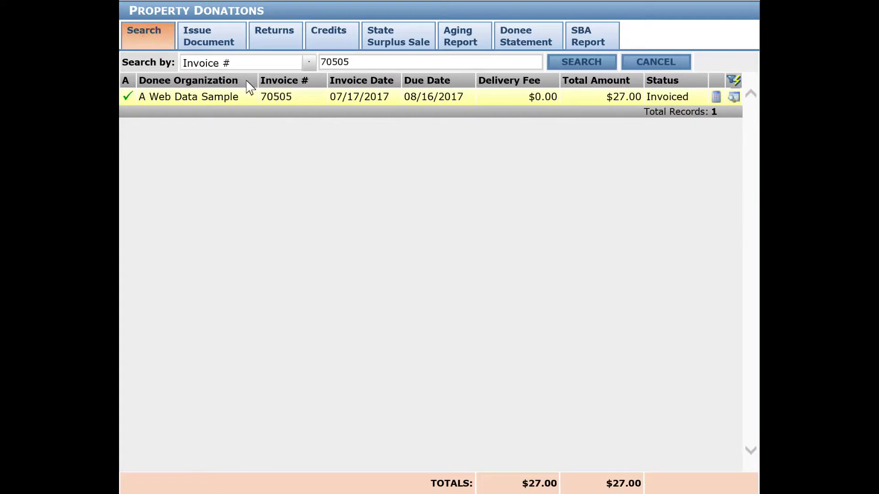
left_click(576, 63)
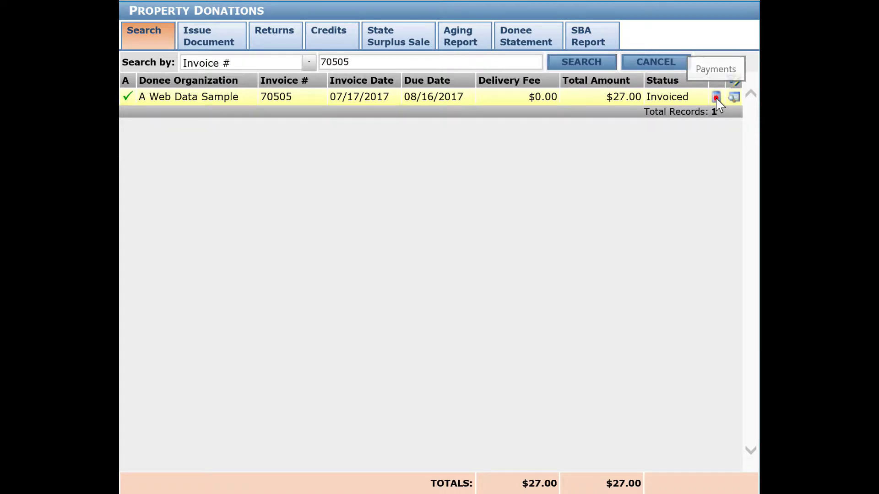
left_click(716, 98)
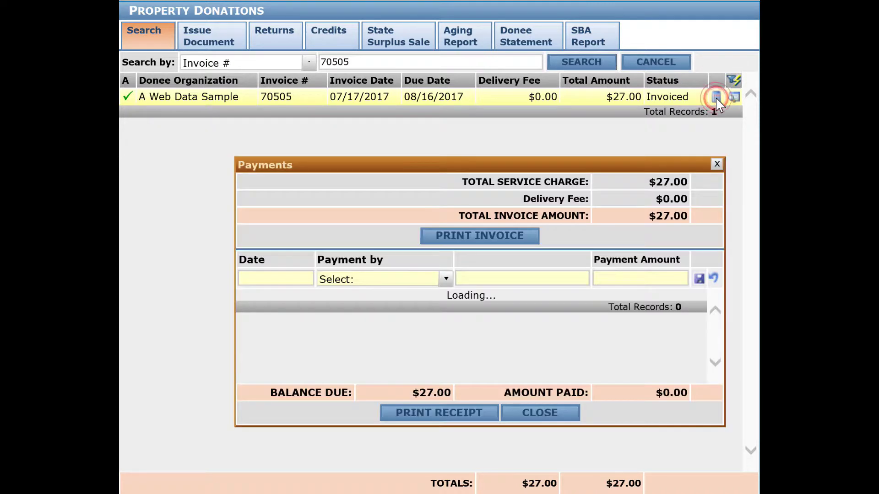
- Record a cash payment of $7.00 dated 07/17/2017 for the invoice
left_click(253, 280)
left_click(268, 238)
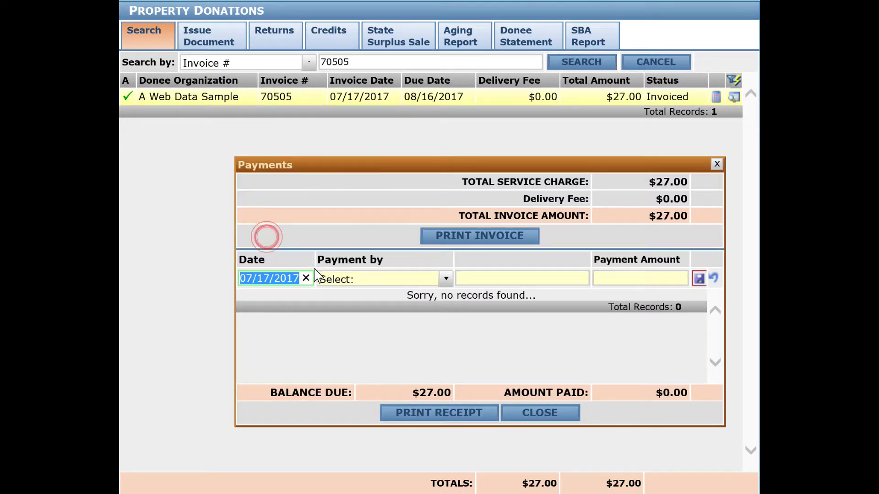
left_click(331, 279)
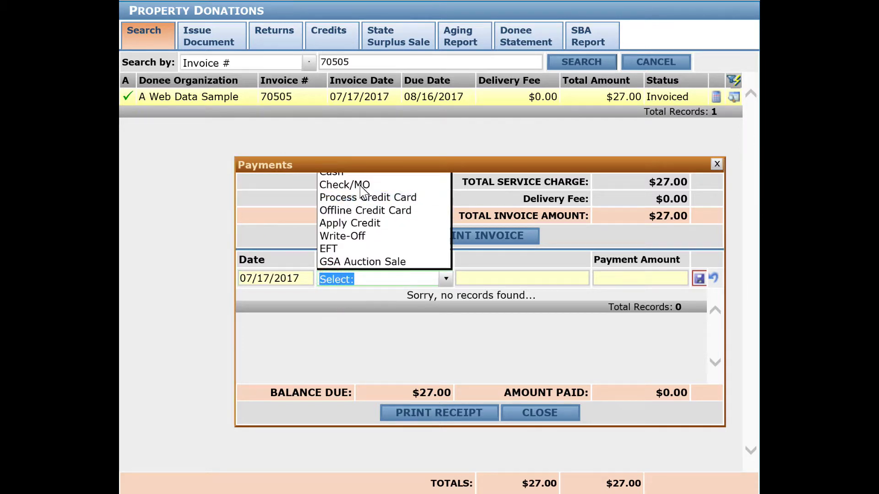
left_click(334, 173)
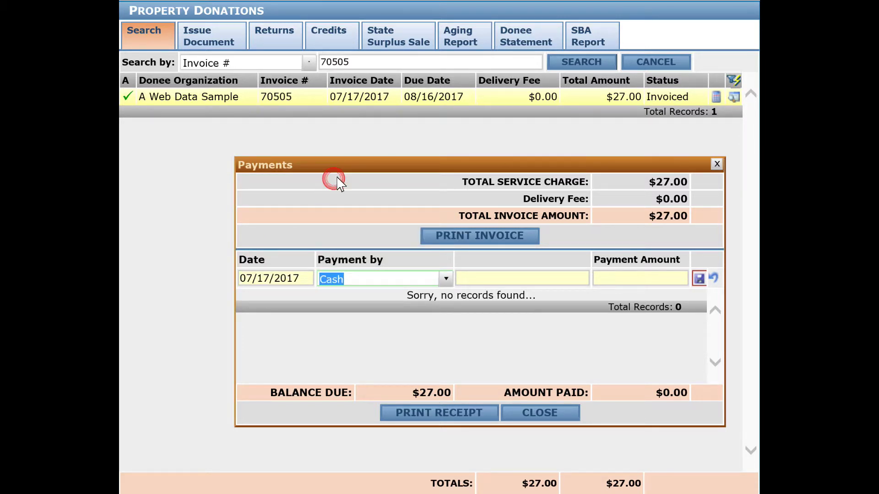
left_click(475, 283)
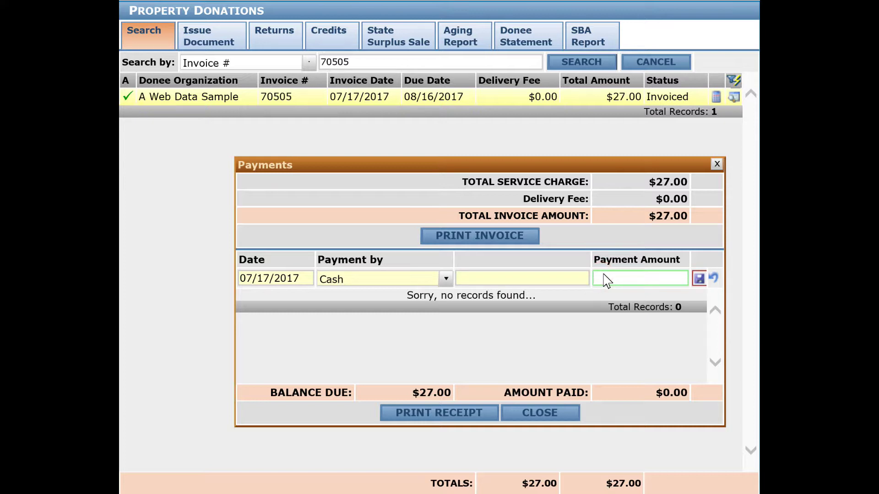
type("7")
left_click(699, 279)
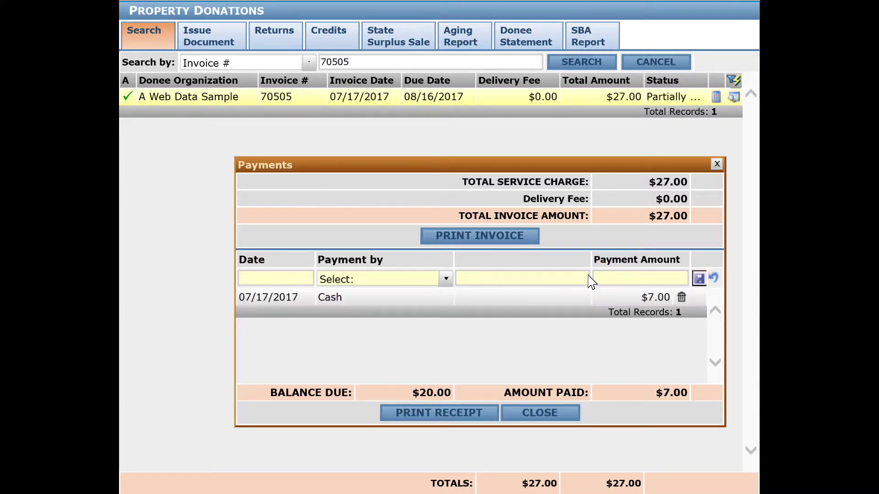
- Record a Check/MO payment of $20.00 dated 07/17/2017 with check number 123456 for the invoice
left_click(282, 277)
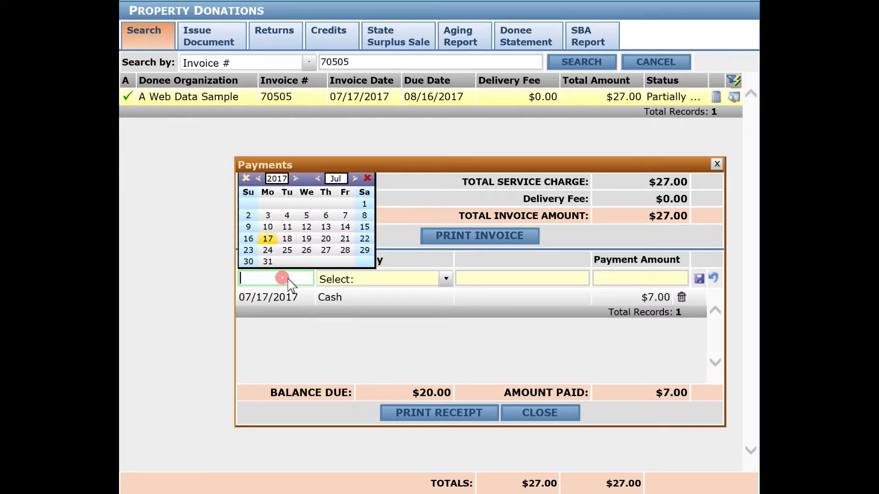
left_click(267, 236)
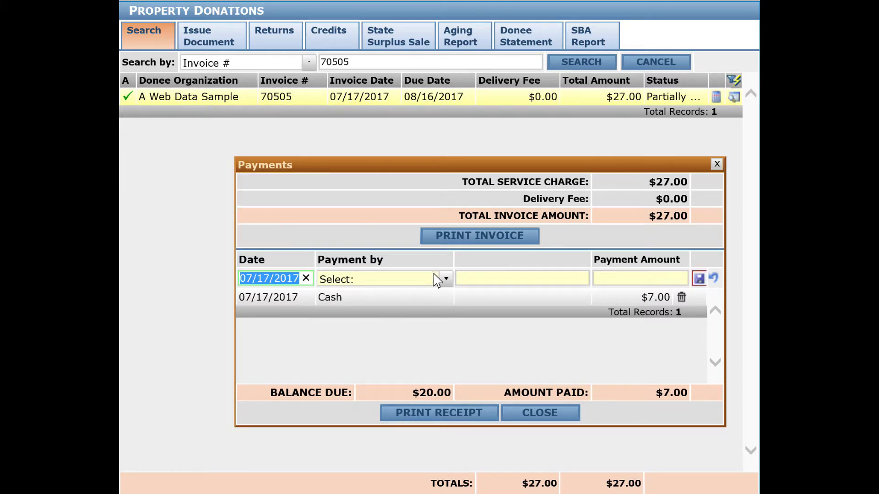
left_click(445, 279)
left_click(360, 185)
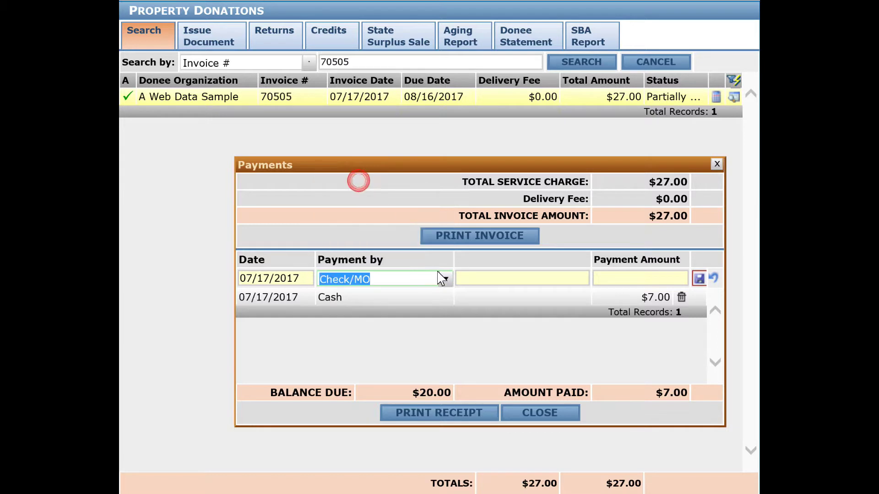
left_click(465, 280)
type("12345")
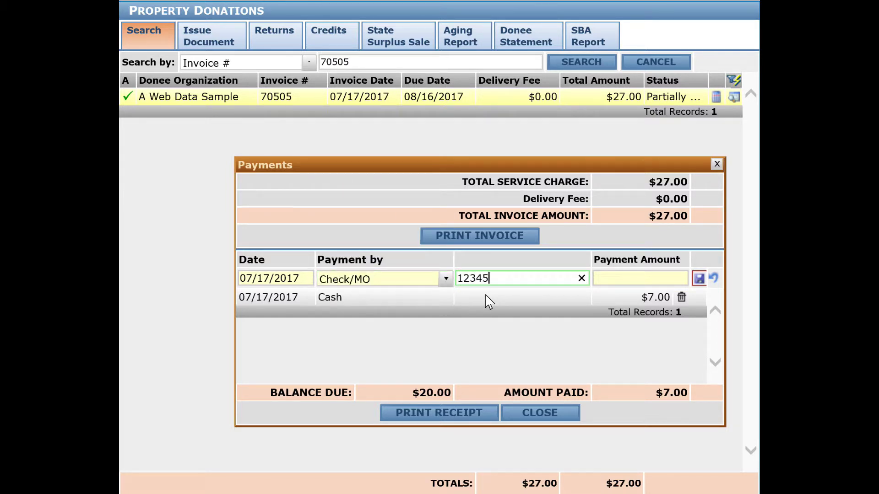
type("6")
left_click(631, 279)
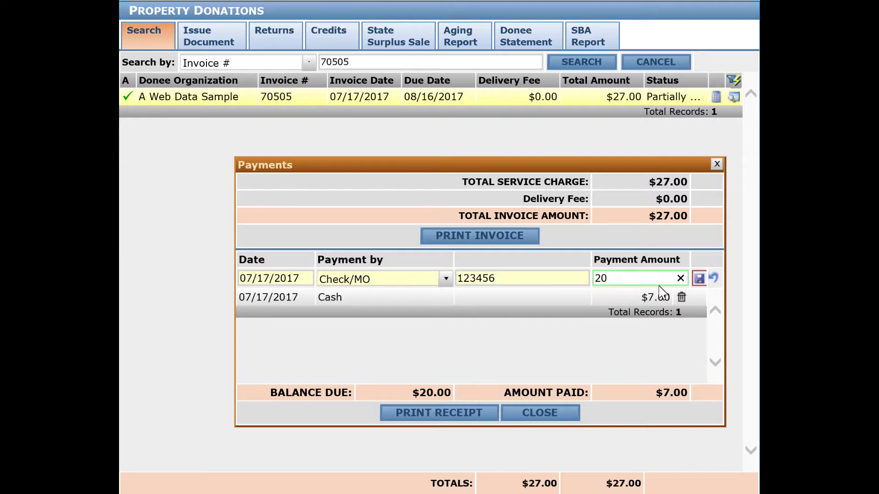
type("20.00")
left_click(699, 279)
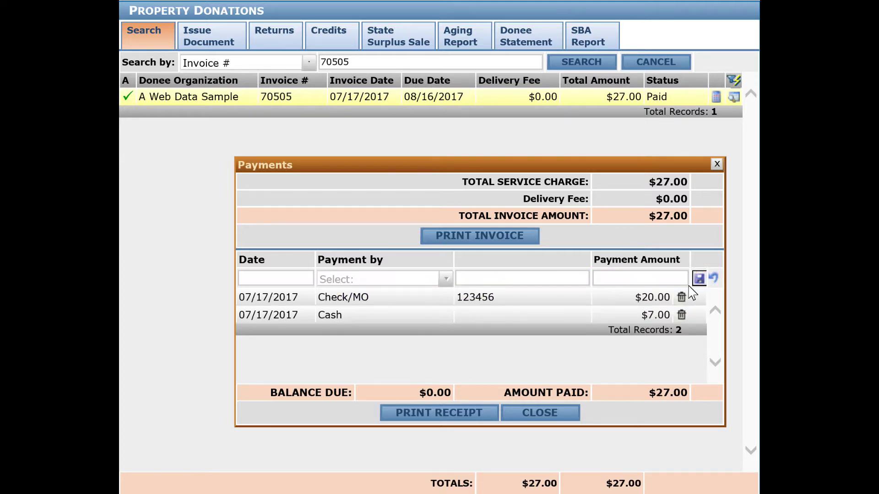
- View the printable payment receipt of the invoice and close it without printing
left_click(460, 413)
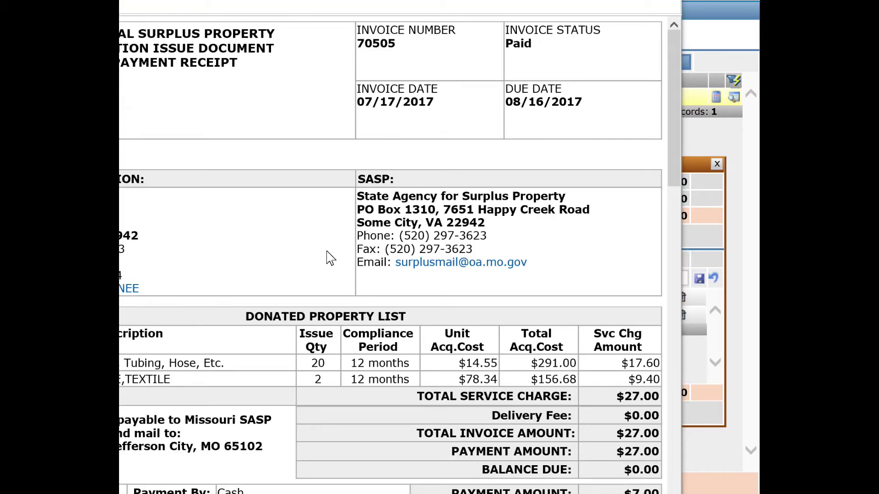
left_click(266, 295)
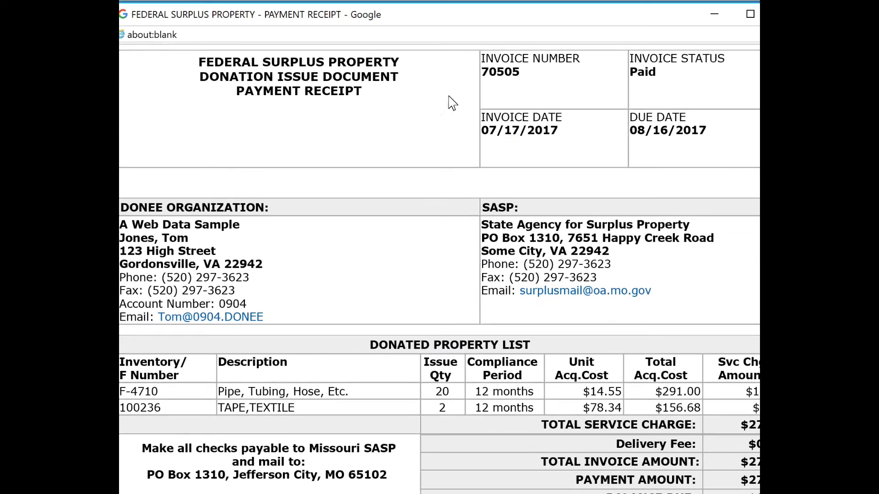
left_click_drag(266, 81, 61, 36)
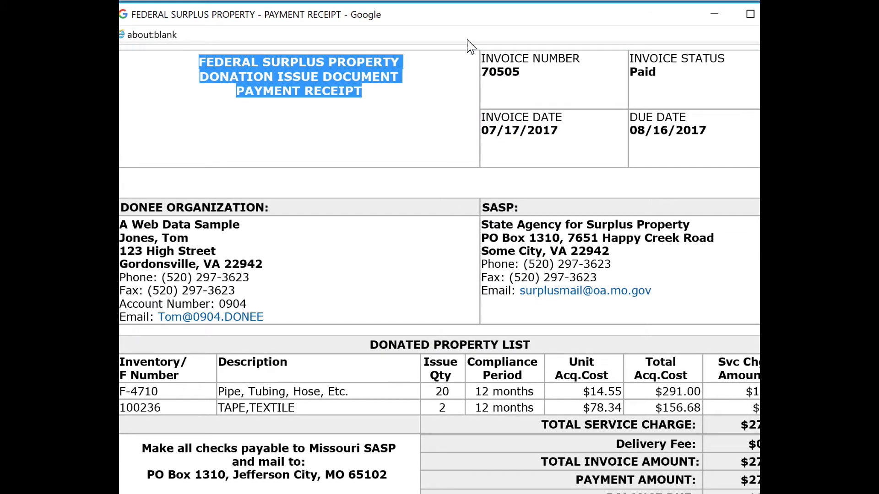
left_click(771, 14)
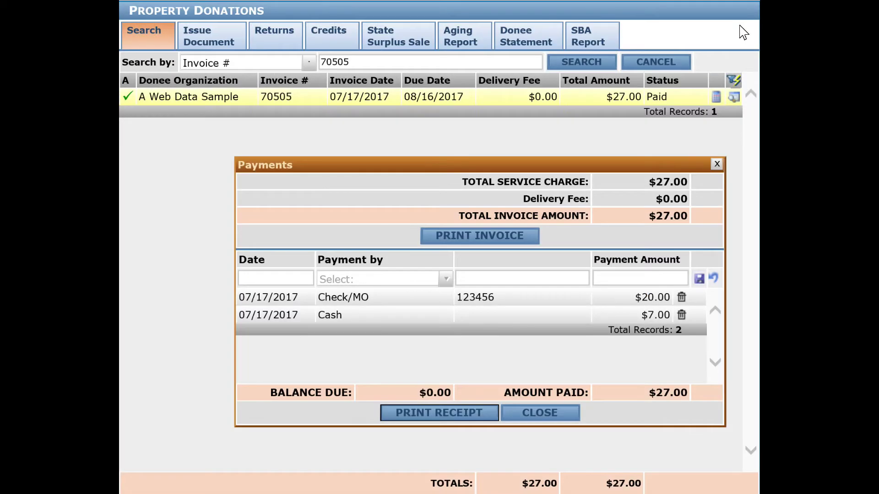
- Close the payments and open the issue document of the paid invoice from the search results
left_click(541, 413)
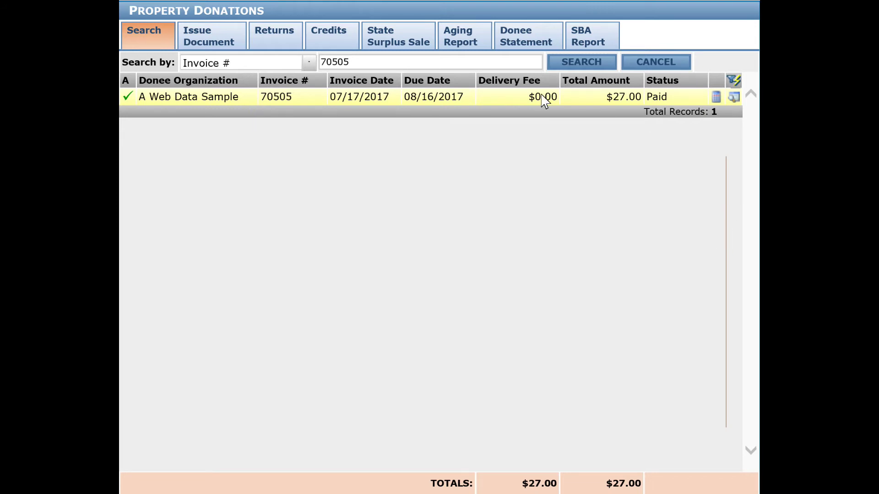
double_click(430, 95)
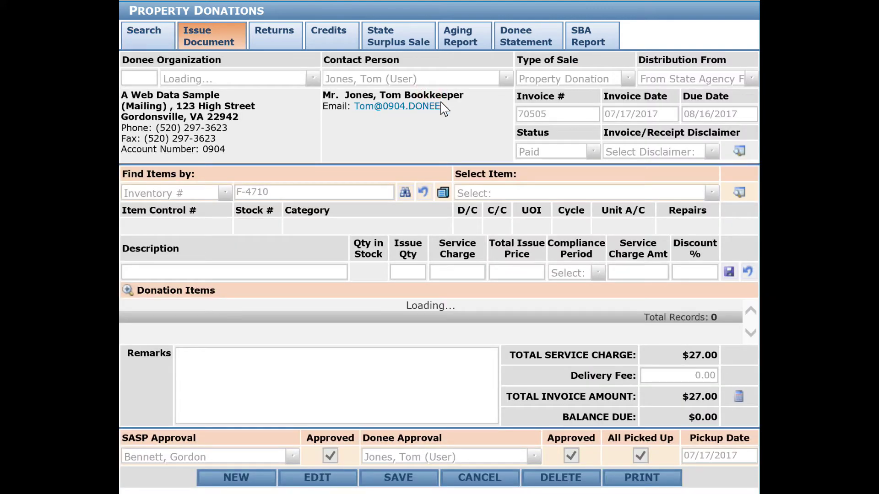